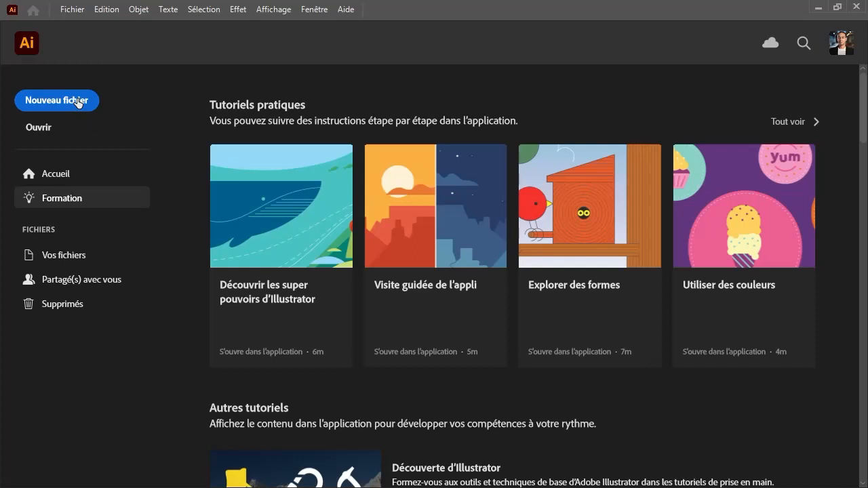
# - Create a new document from the Web - Large preset at 1920 x 1080 px
pyautogui.click(80, 102)
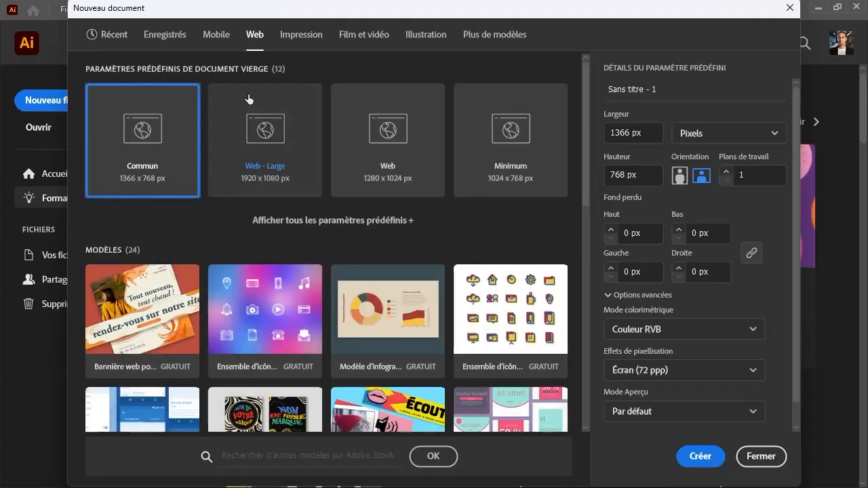
pyautogui.doubleClick(148, 150)
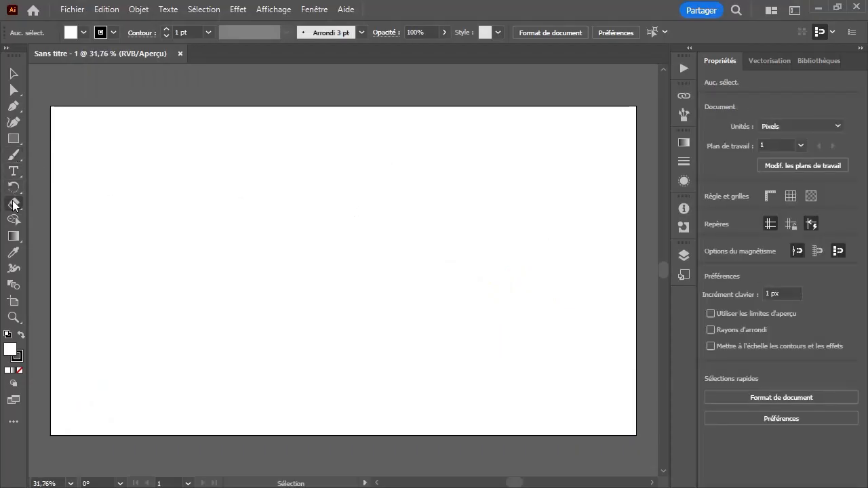
# - Start a Pen tool path with an anchor point at about X 560.5, Y 456.5 px
pyautogui.click(13, 106)
pyautogui.click(222, 245)
pyautogui.click(238, 231)
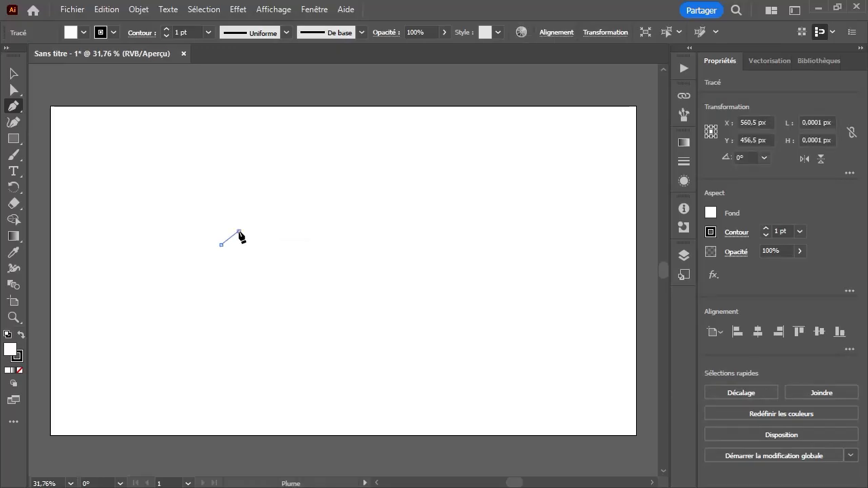
pyautogui.click(264, 270)
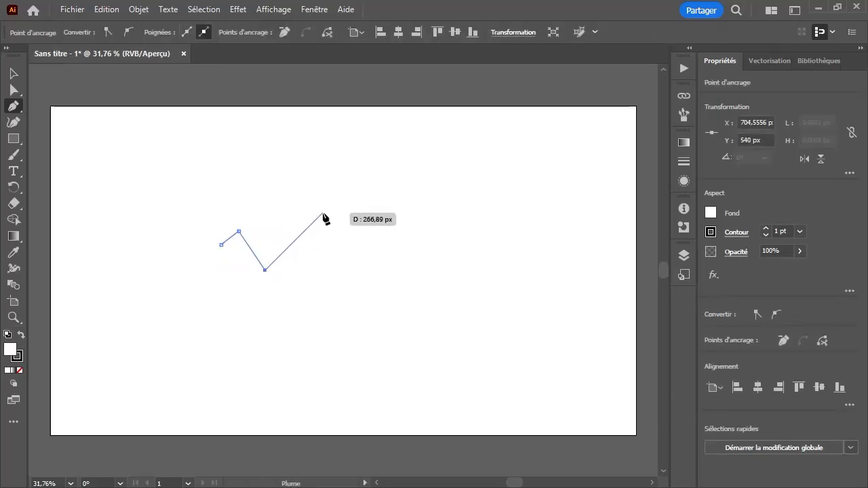
pyautogui.click(324, 211)
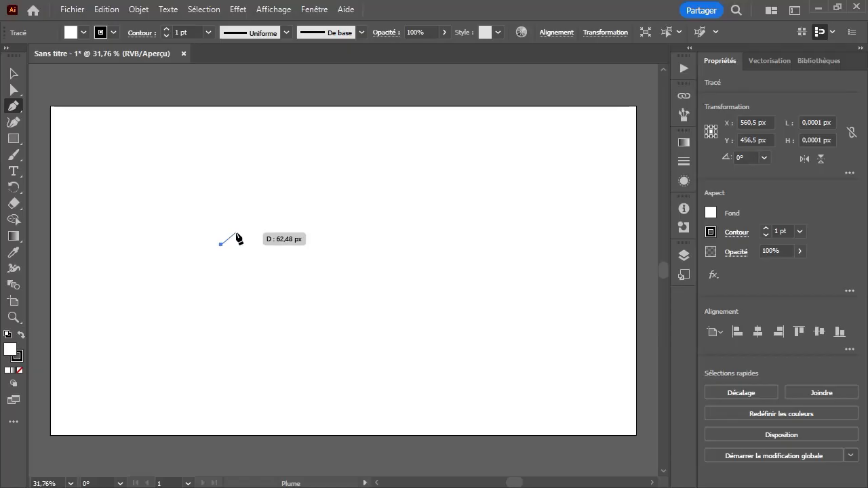
# - Continue the path into a closed straight-sided check mark outline about 344 px wide and 288 px high
pyautogui.click(236, 233)
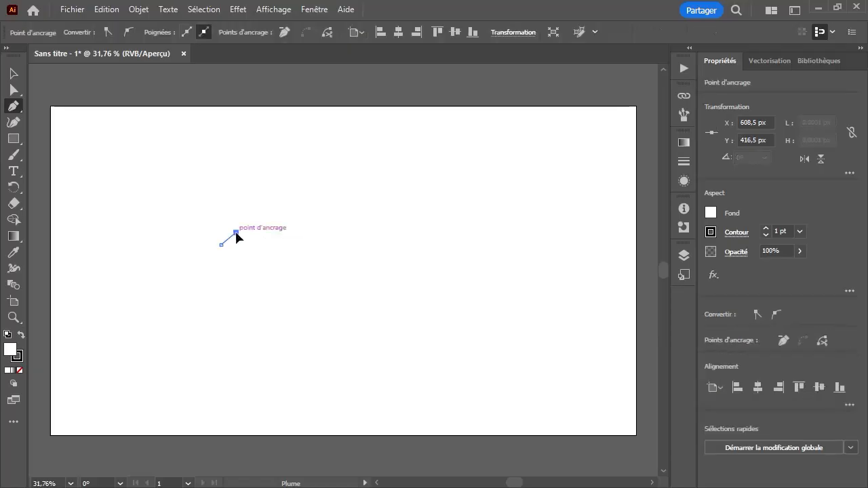
pyautogui.click(263, 271)
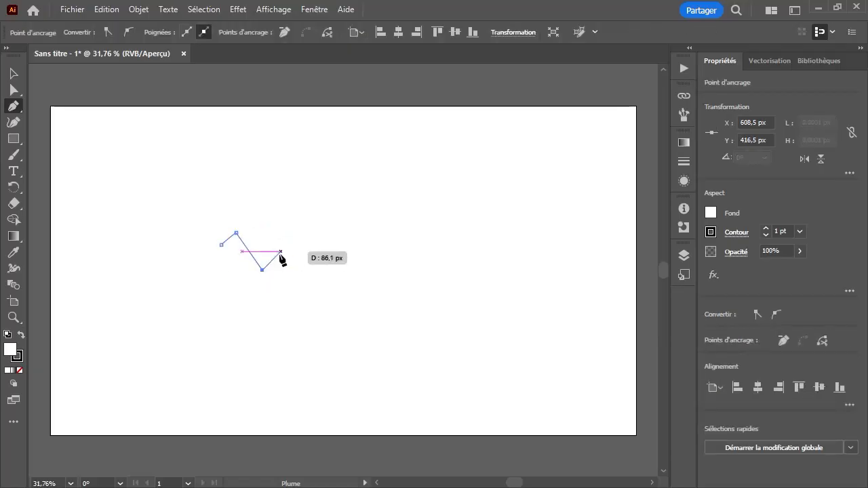
pyautogui.click(314, 214)
pyautogui.click(327, 227)
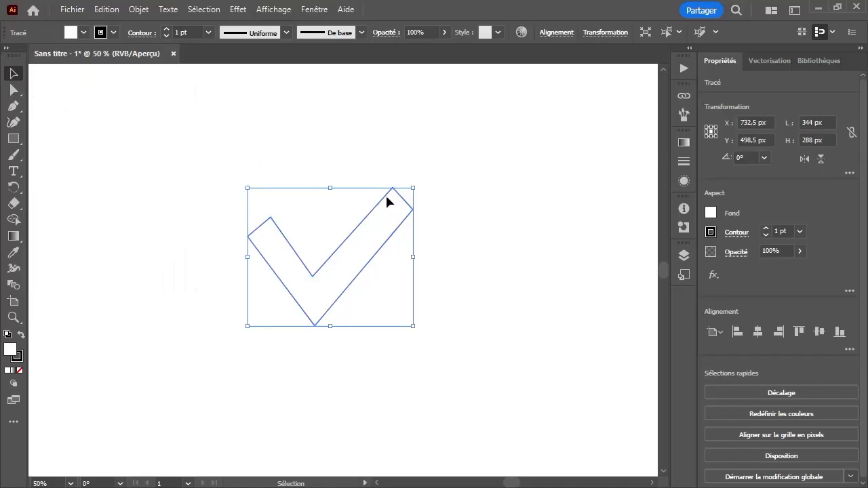
# - Move the two end anchor points of the check mark's long arm down and outward with Direct Selection
pyautogui.click(13, 90)
pyautogui.moveTo(386, 169); pyautogui.dragTo(441, 225)
pyautogui.moveTo(403, 202); pyautogui.dragTo(416, 215)
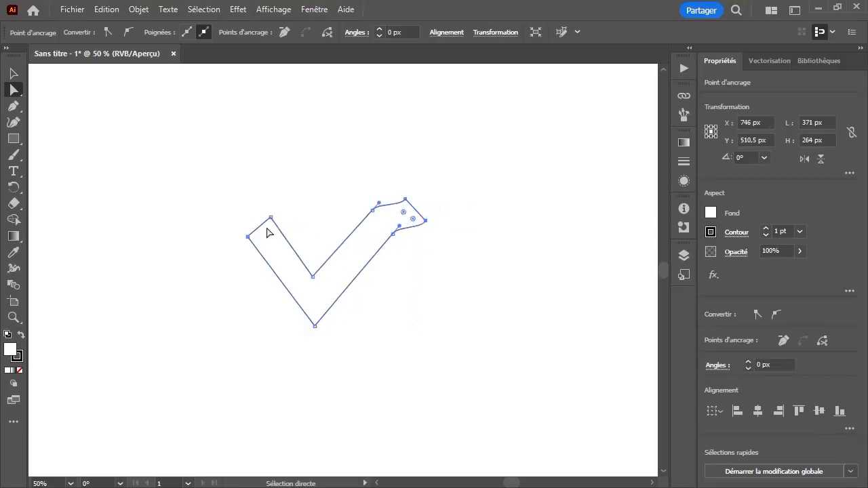
# - Add an anchor point on each side near the short arm's end and move its two end points down and outward
pyautogui.click(14, 106)
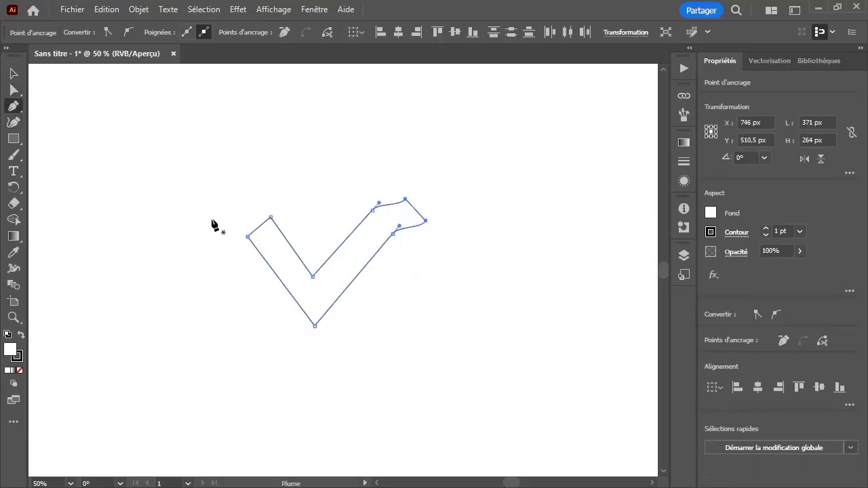
pyautogui.click(281, 232)
pyautogui.click(254, 244)
pyautogui.click(13, 74)
pyautogui.click(13, 89)
pyautogui.moveTo(213, 209); pyautogui.dragTo(271, 225)
pyautogui.click(248, 237)
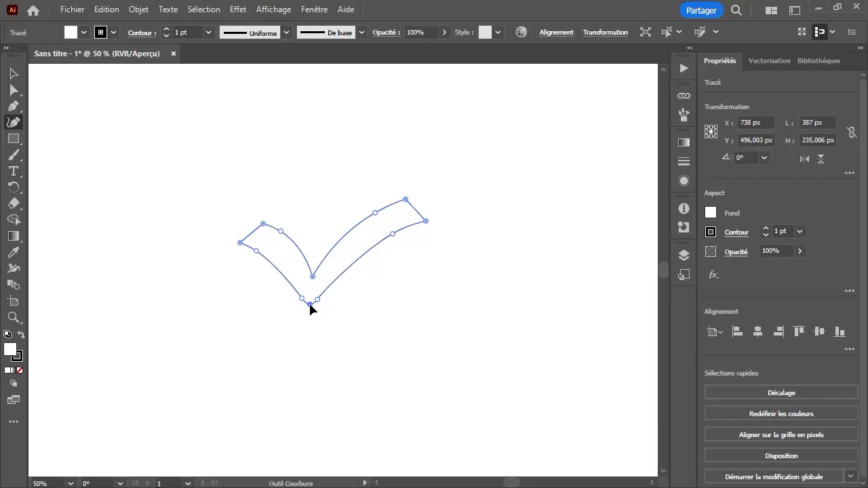
# - Round the check mark's outer and inner bottom corners using the Curvature tool
pyautogui.click(309, 304)
pyautogui.click(313, 276)
pyautogui.scroll(4, 314, 274)
pyautogui.click(13, 90)
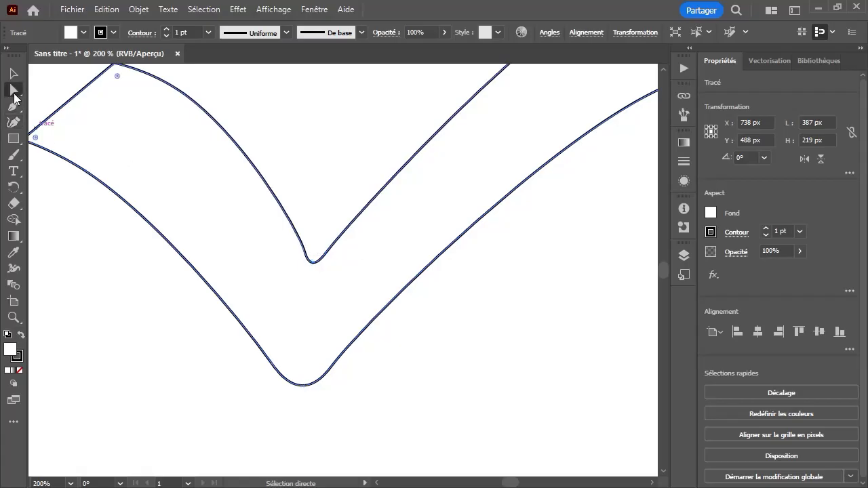
pyautogui.moveTo(258, 219); pyautogui.dragTo(365, 302)
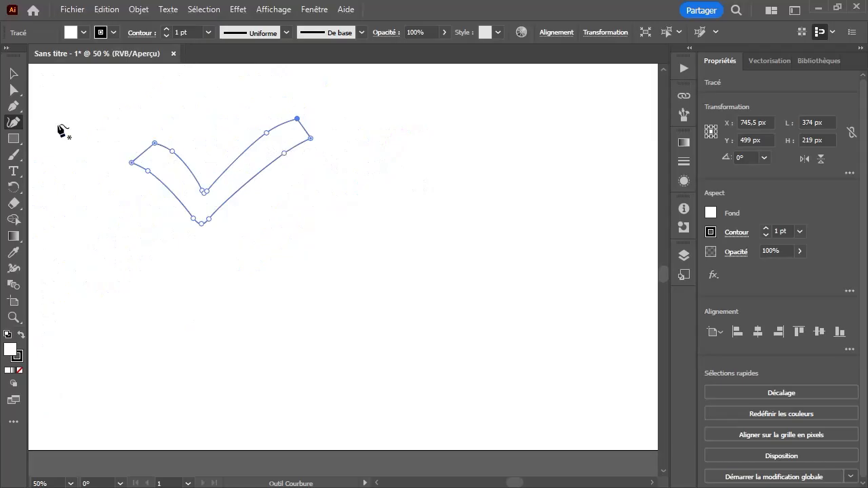
# - Try to round the end of the check mark's short arm by adding and shifting curvature points
pyautogui.press('p')
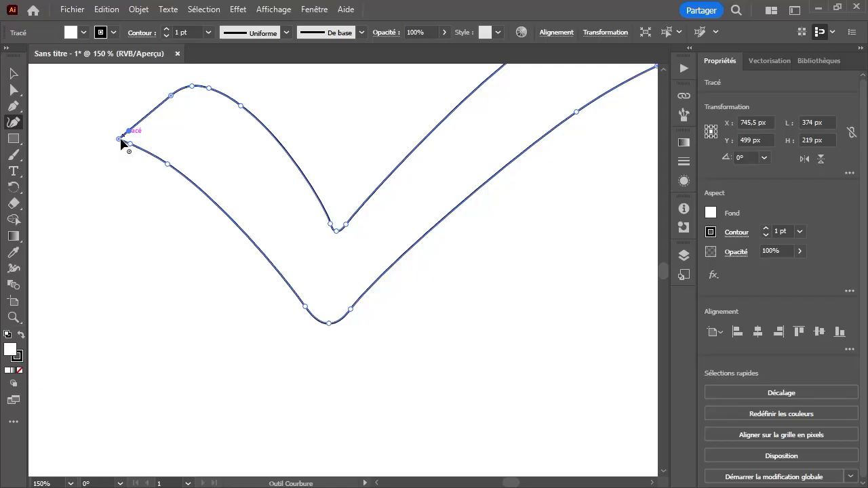
pyautogui.moveTo(121, 140); pyautogui.dragTo(128, 141)
pyautogui.scroll(-5, 169, 136)
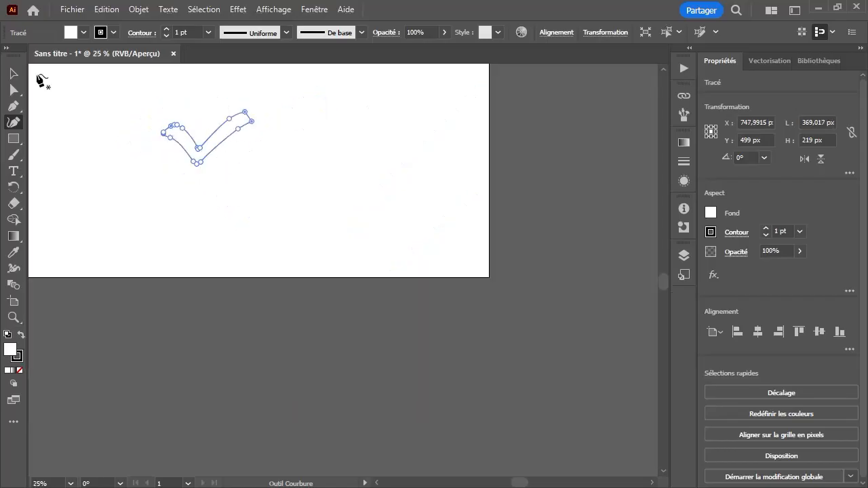
pyautogui.click(17, 76)
pyautogui.click(180, 91)
pyautogui.scroll(3, 213, 122)
pyautogui.moveTo(153, 118); pyautogui.dragTo(244, 199)
pyautogui.scroll(2, 244, 198)
pyautogui.click(171, 198)
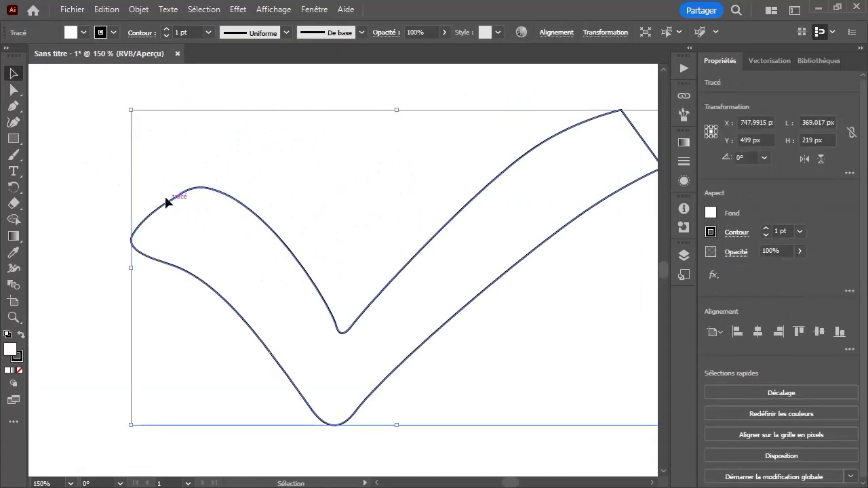
# - Try to smooth the upper curve of the rounded short arm by shifting its anchor points
pyautogui.click(12, 121)
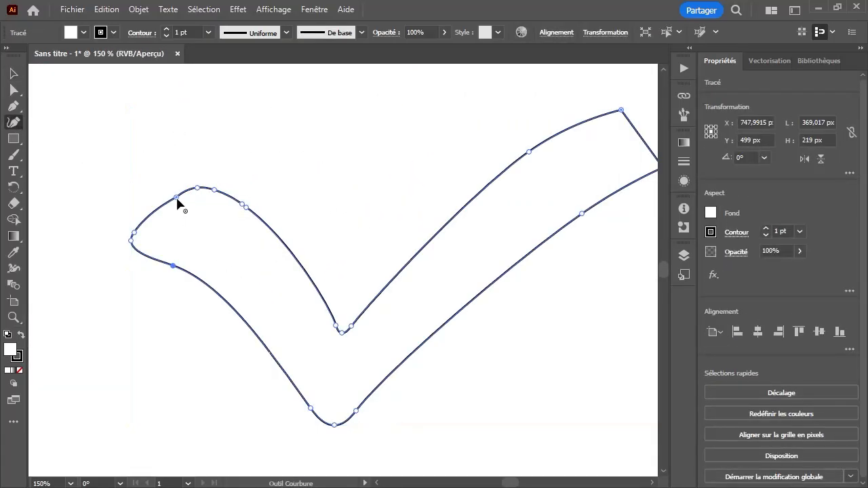
pyautogui.moveTo(214, 190); pyautogui.dragTo(223, 194)
pyautogui.click(201, 191)
pyautogui.click(13, 73)
pyautogui.click(126, 118)
pyautogui.scroll(-4, 245, 175)
pyautogui.press('space')
pyautogui.moveTo(252, 206); pyautogui.dragTo(214, 238)
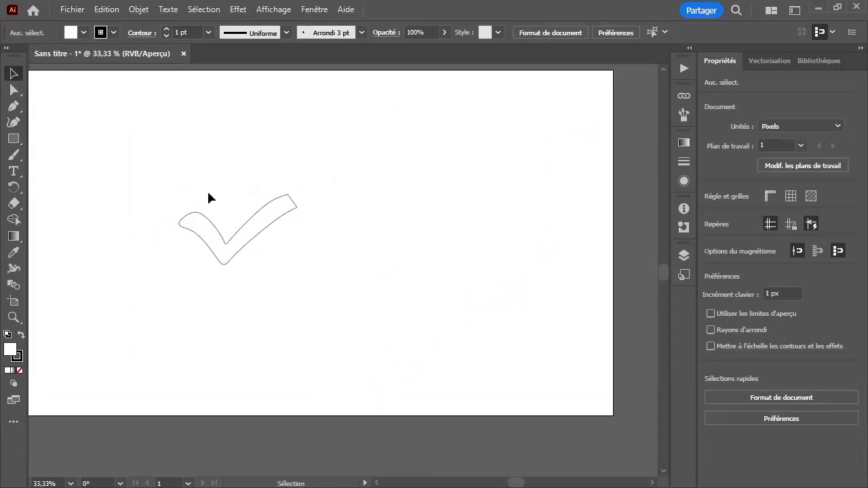
pyautogui.scroll(2, 281, 219)
pyautogui.scroll(1, 281, 219)
pyautogui.scroll(-2, 274, 195)
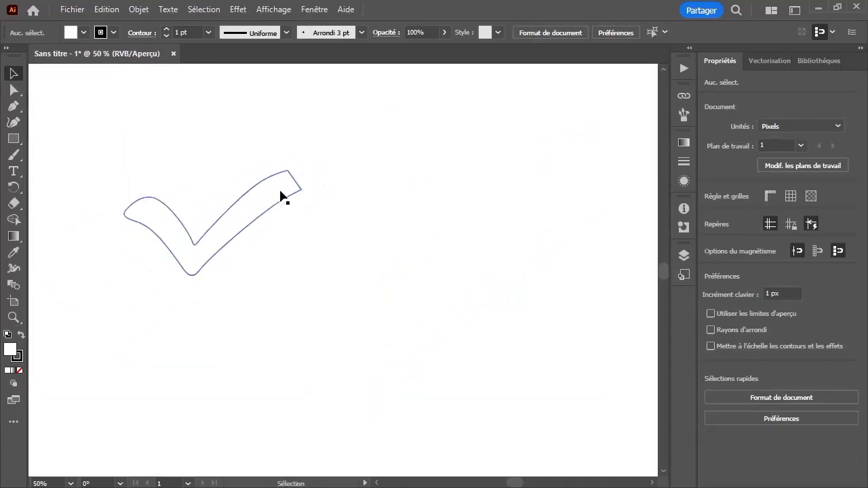
pyautogui.scroll(-2, 267, 236)
# - Refine both arms' curves by shifting the anchor points near their ends inward with the Curvature tool
pyautogui.click(267, 234)
pyautogui.scroll(3, 267, 239)
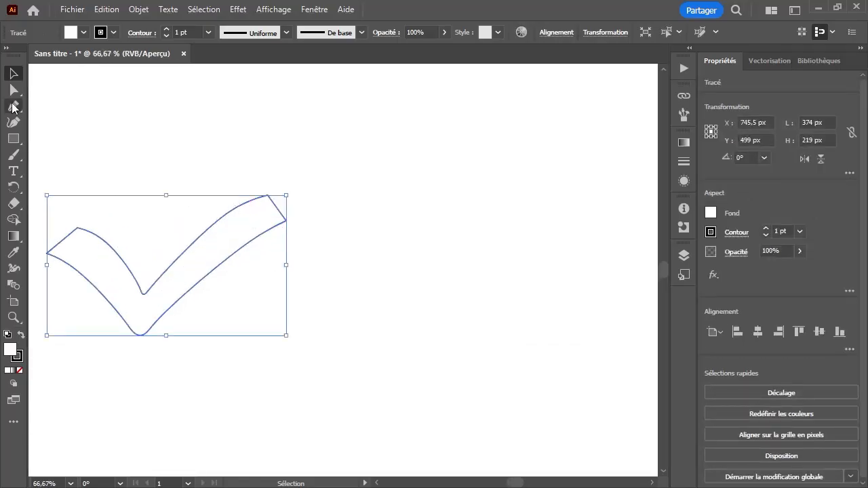
pyautogui.click(16, 123)
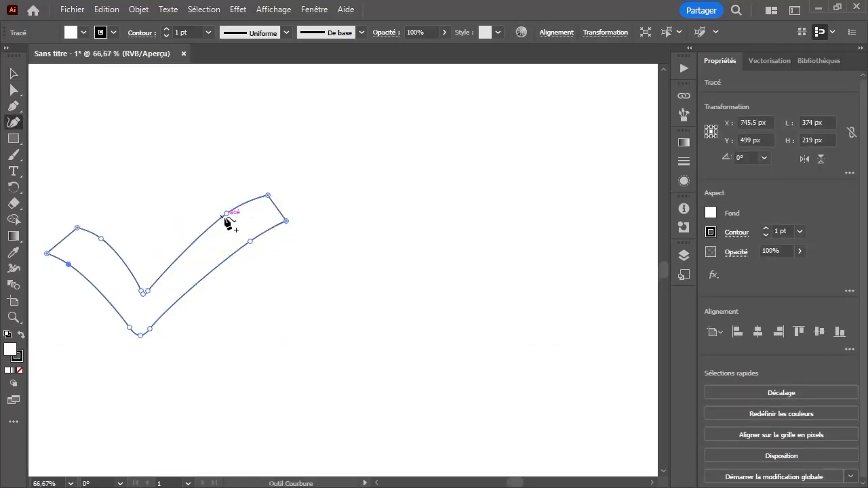
pyautogui.moveTo(226, 214); pyautogui.dragTo(223, 217)
pyautogui.moveTo(250, 243); pyautogui.dragTo(240, 241)
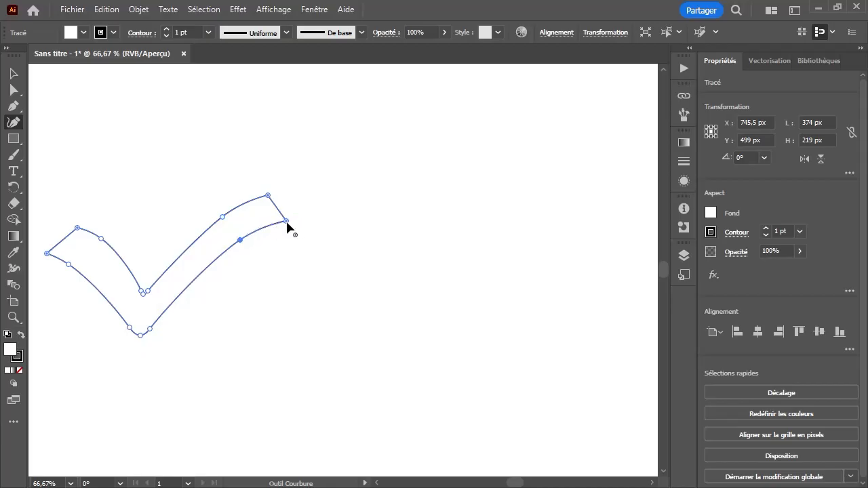
pyautogui.moveTo(285, 221); pyautogui.dragTo(278, 219)
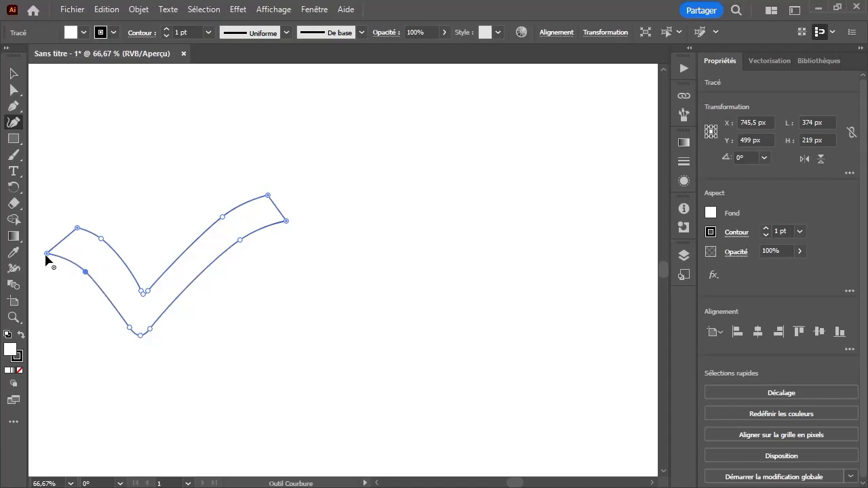
pyautogui.moveTo(46, 254); pyautogui.dragTo(53, 255)
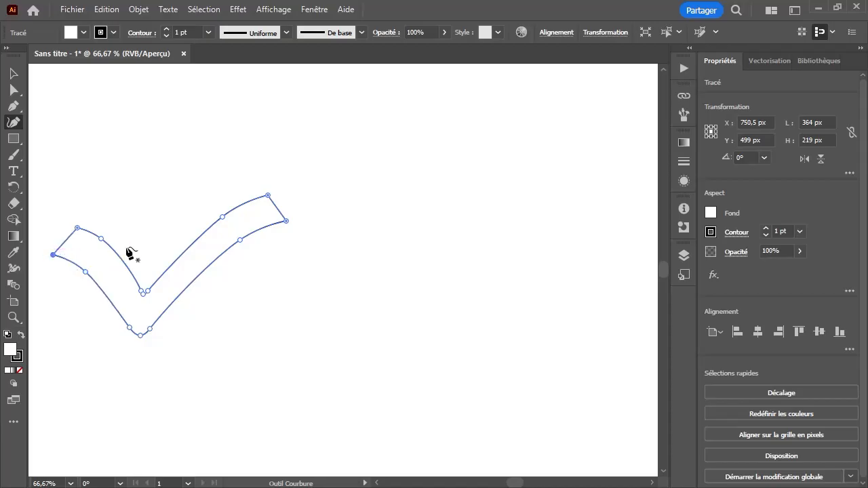
# - Move the check mark up on the artboard to about X 733.5, Y 324 px
pyautogui.scroll(-2, 223, 242)
pyautogui.click(15, 74)
pyautogui.moveTo(204, 254); pyautogui.dragTo(198, 199)
pyautogui.hscroll(1, 198, 199)
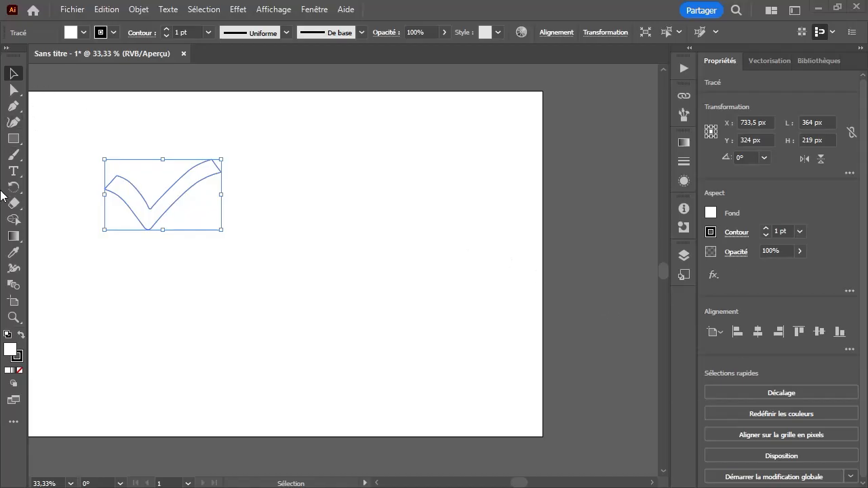
# - Add the text "erif’eat" to the right of the check mark with a 40 pt font size
pyautogui.click(13, 171)
pyautogui.click(267, 202)
pyautogui.click(726, 362)
pyautogui.click(726, 362)
pyautogui.click(726, 362)
pyautogui.click(726, 363)
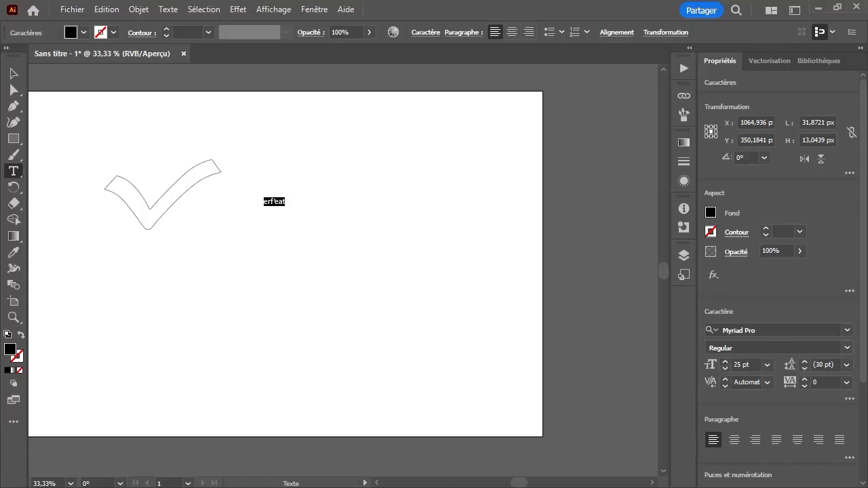
pyautogui.click(726, 362)
pyautogui.click(274, 202)
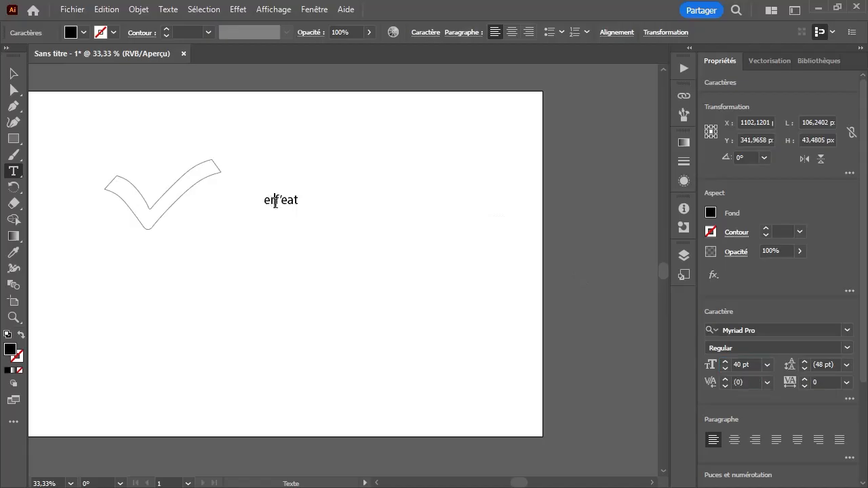
pyautogui.write('i')
# - Enlarge the text to about 92 pt and place it against the check mark's lower right side
pyautogui.click(13, 73)
pyautogui.click(280, 201)
pyautogui.moveTo(300, 207); pyautogui.dragTo(305, 224)
# - Scale the check mark down to about 215 x 130 px in front of the text and swap its fill and stroke colours
pyautogui.click(194, 194)
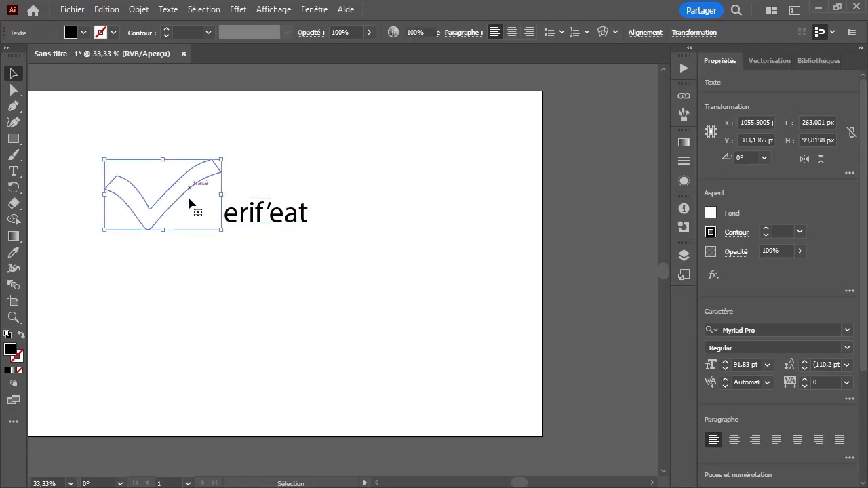
pyautogui.moveTo(219, 210)
pyautogui.mouseDown()
pyautogui.moveTo(213, 219)
pyautogui.moveTo(178, 202)
pyautogui.moveTo(174, 210)
pyautogui.moveTo(203, 217)
pyautogui.mouseUp()
pyautogui.scroll(-1, 56, 185)
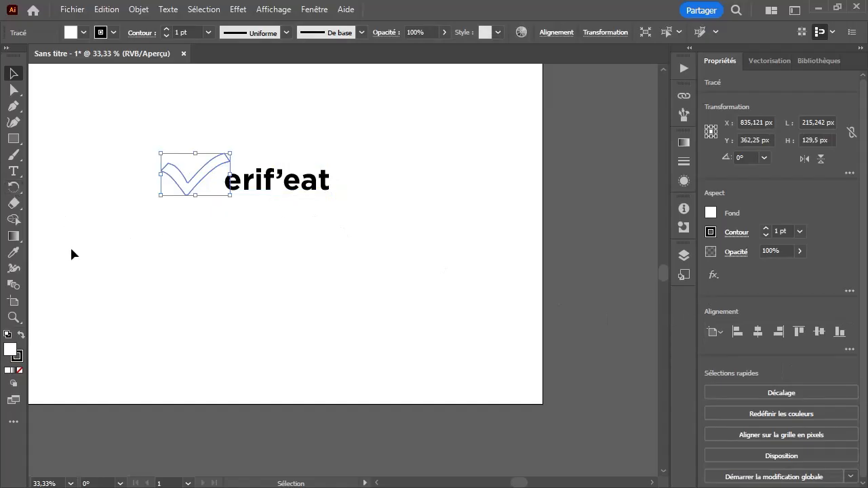
pyautogui.click(21, 334)
pyautogui.click(132, 184)
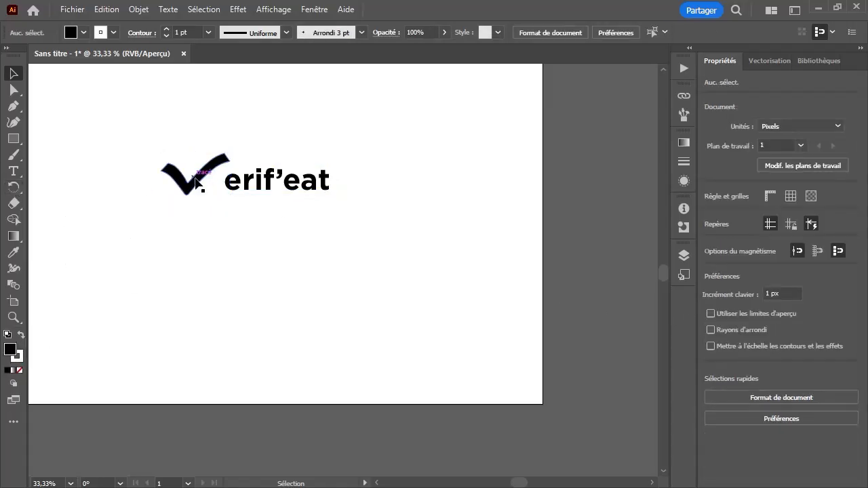
# - Draw a rectangle about 195 x 151 px around the check mark, with a black stroke and no fill
pyautogui.press('m')
pyautogui.moveTo(160, 150); pyautogui.dragTo(221, 198)
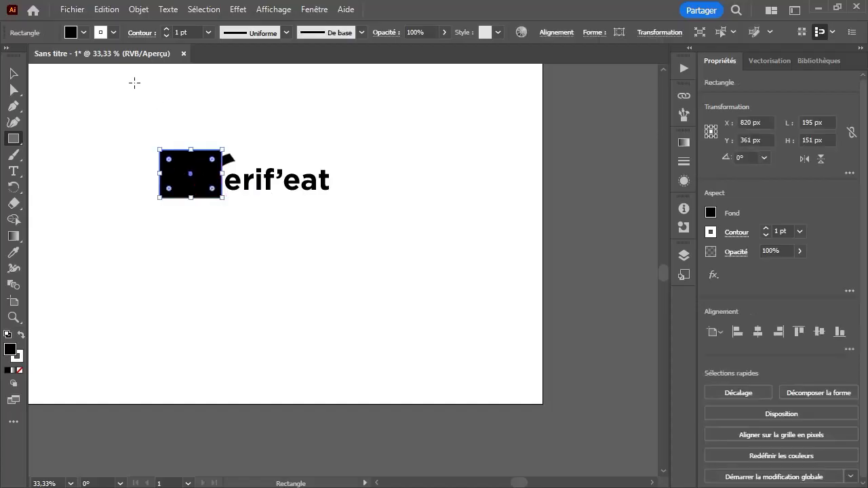
pyautogui.click(21, 335)
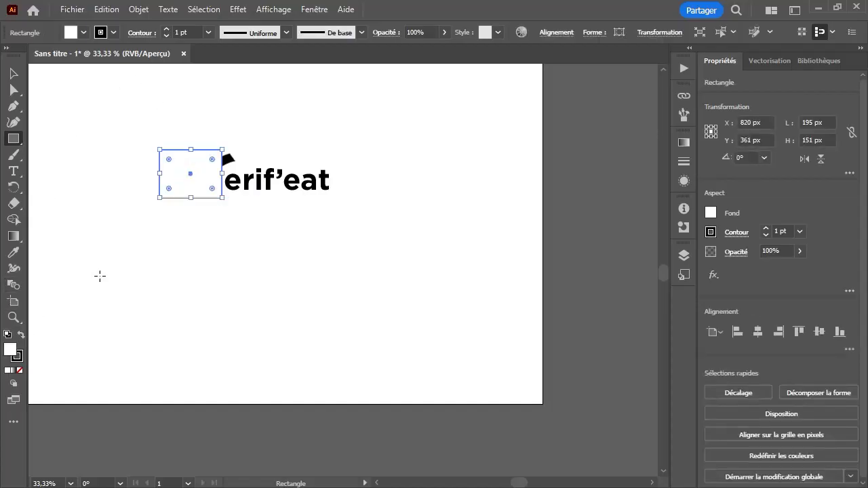
pyautogui.press('/')
# - Set the rectangle's stroke weight to 8 pt, keeping the rectangle selected
pyautogui.click(167, 29)
pyautogui.click(166, 29)
pyautogui.click(166, 29)
pyautogui.click(166, 29)
pyautogui.click(167, 30)
pyautogui.click(166, 29)
pyautogui.click(166, 29)
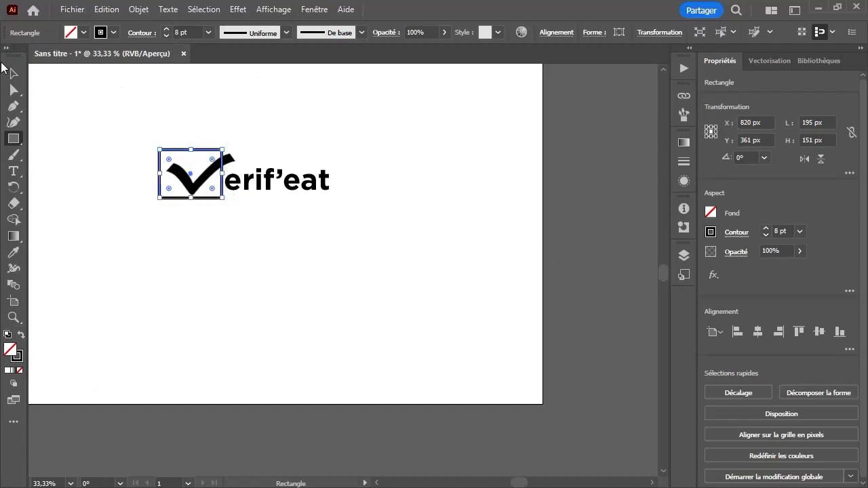
pyautogui.click(12, 73)
pyautogui.click(102, 107)
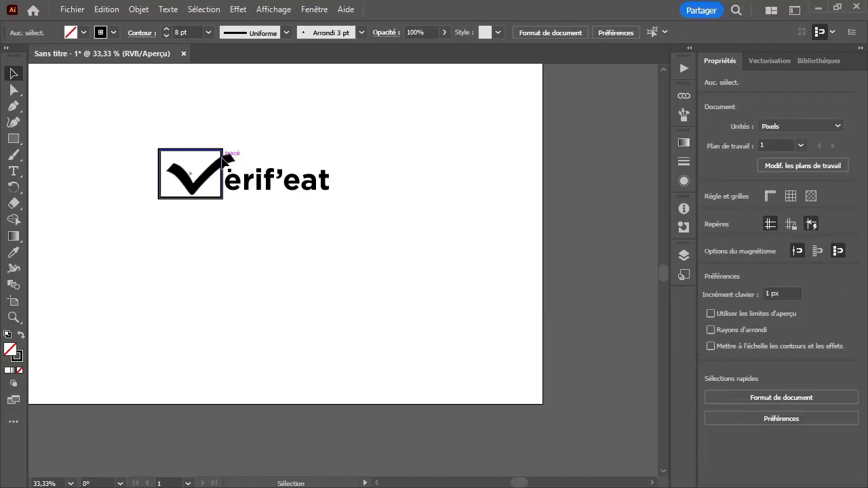
pyautogui.click(223, 166)
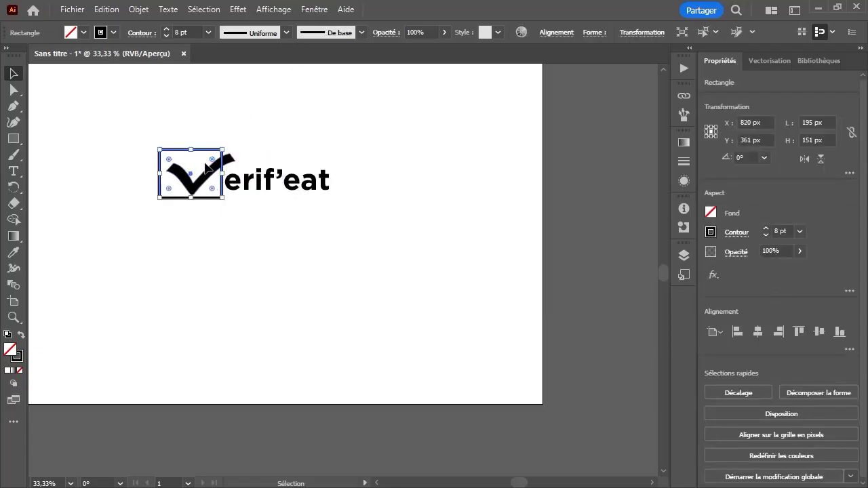
# - Cut the rectangle open where the check mark crosses its upper right corner and shrink the frame to about 170 x 143 px
pyautogui.click(287, 32)
pyautogui.click(288, 33)
pyautogui.click(171, 186)
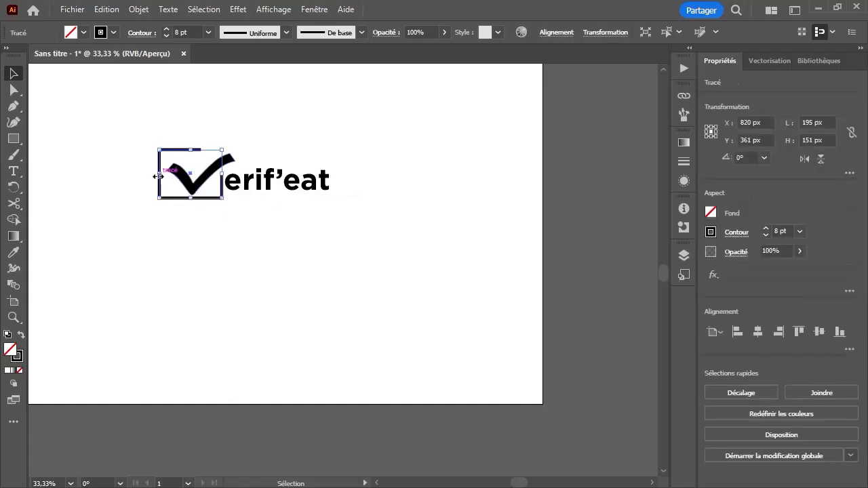
pyautogui.moveTo(159, 174); pyautogui.dragTo(165, 174)
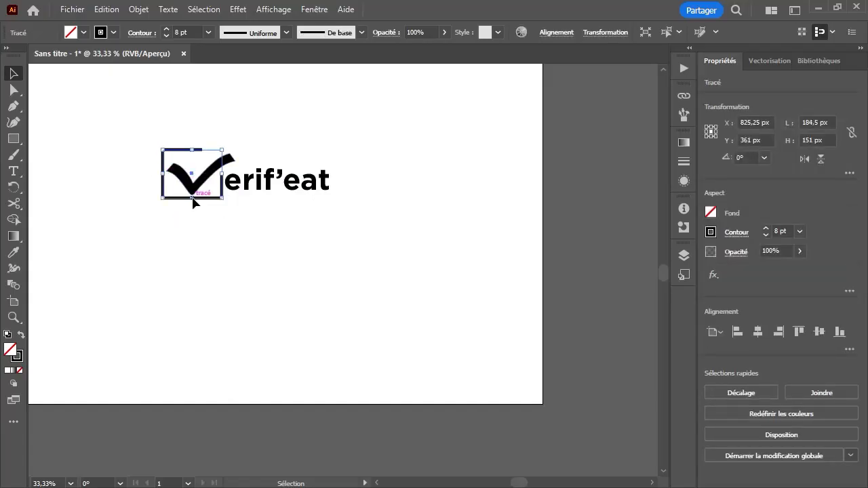
pyautogui.moveTo(193, 198); pyautogui.dragTo(194, 196)
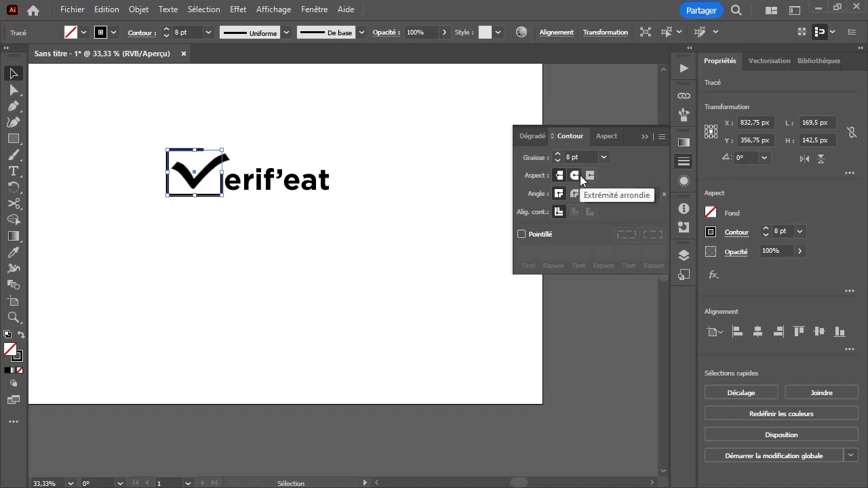
# - Try several tapered variable-width profiles on the open frame's stroke
pyautogui.scroll(2, 208, 173)
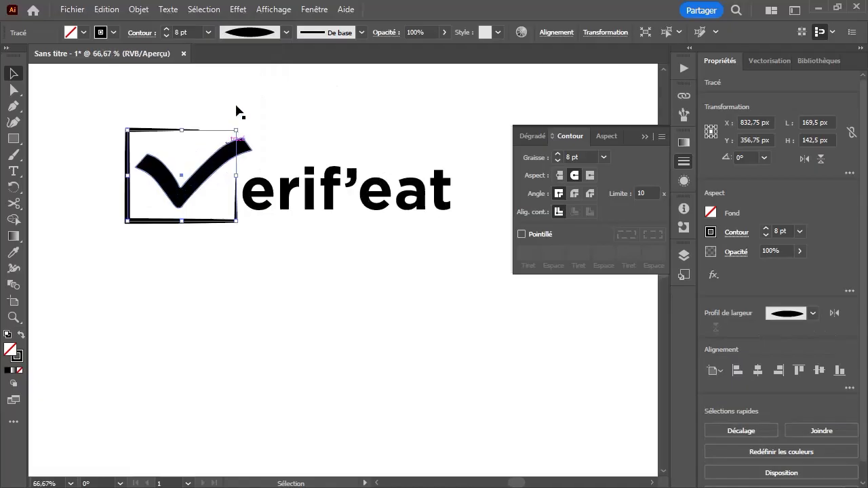
pyautogui.click(286, 32)
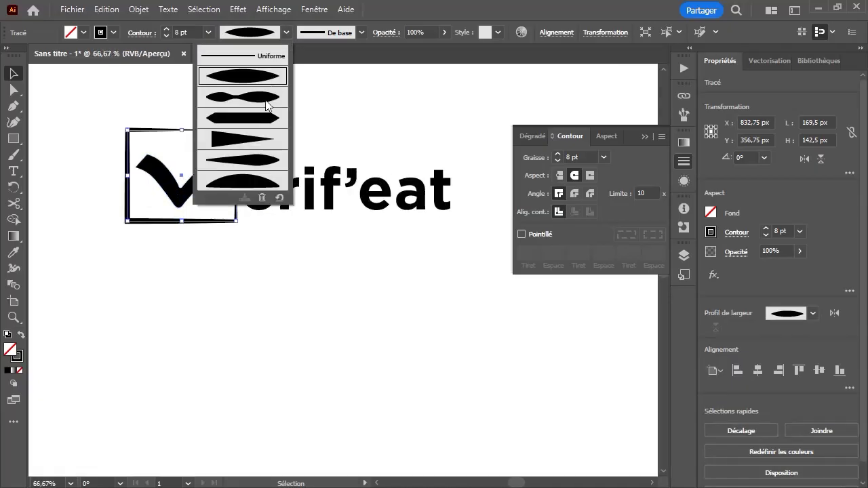
pyautogui.click(258, 119)
pyautogui.click(286, 32)
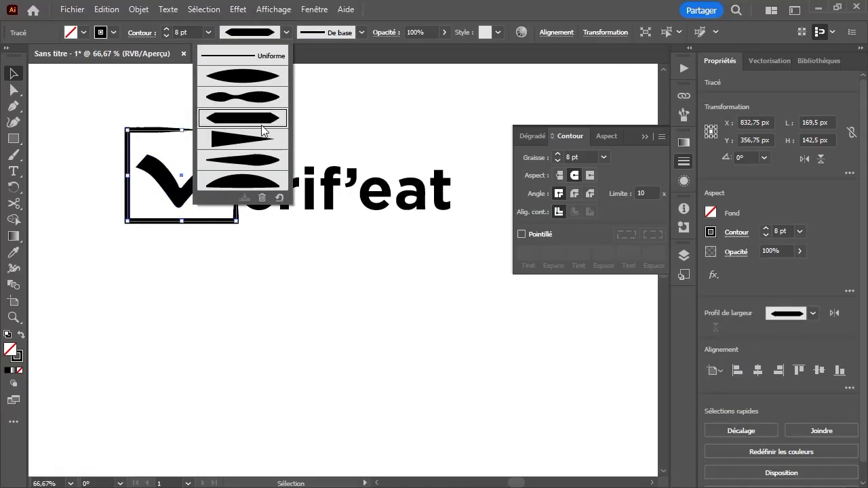
pyautogui.click(263, 144)
pyautogui.click(286, 32)
pyautogui.click(260, 167)
pyautogui.click(234, 238)
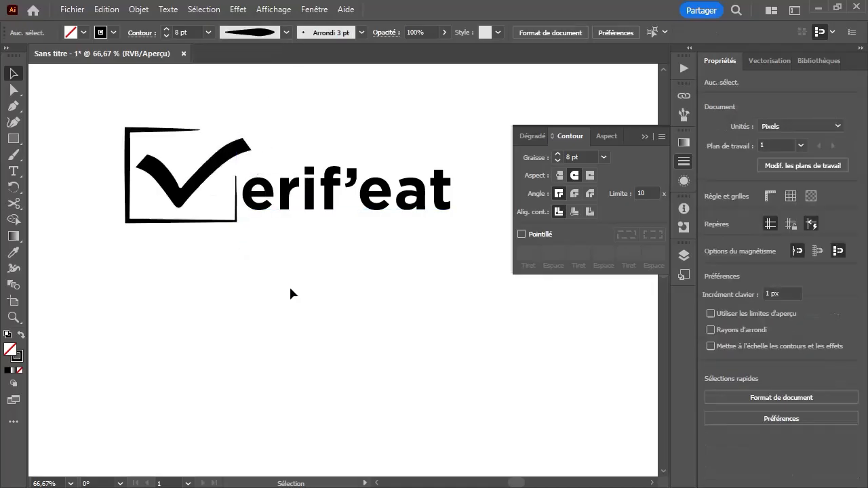
# - Set the open frame's stroke back to the Uniforme width profile and deselect it
pyautogui.click(238, 219)
pyautogui.click(286, 32)
pyautogui.click(260, 55)
pyautogui.click(286, 132)
pyautogui.scroll(-1, 259, 169)
pyautogui.scroll(-1, 259, 172)
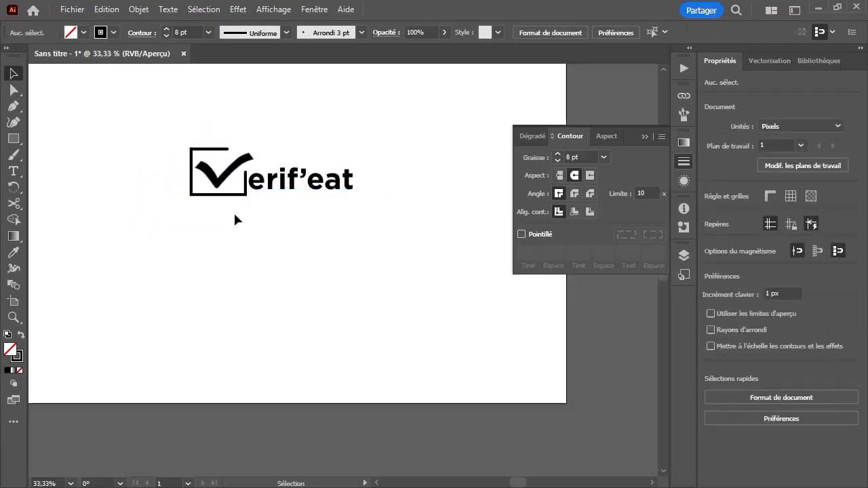
# - Move the “erif’eat” text slightly away from the checkbox frame and convert it to outlines
pyautogui.moveTo(222, 207); pyautogui.dragTo(184, 219)
pyautogui.moveTo(277, 210); pyautogui.dragTo(250, 203)
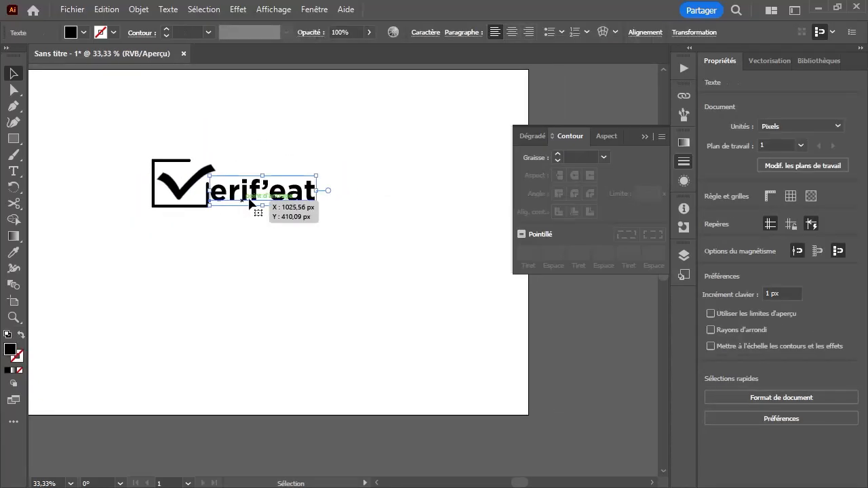
pyautogui.rightClick(251, 202)
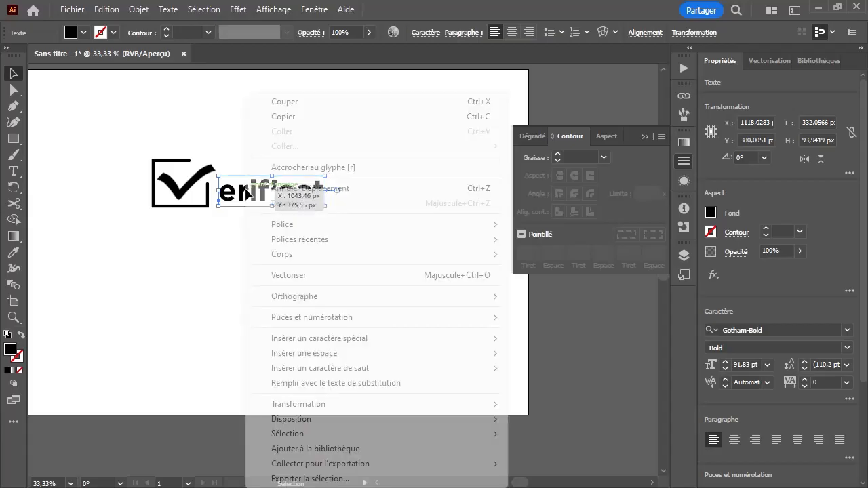
pyautogui.click(292, 274)
pyautogui.click(281, 235)
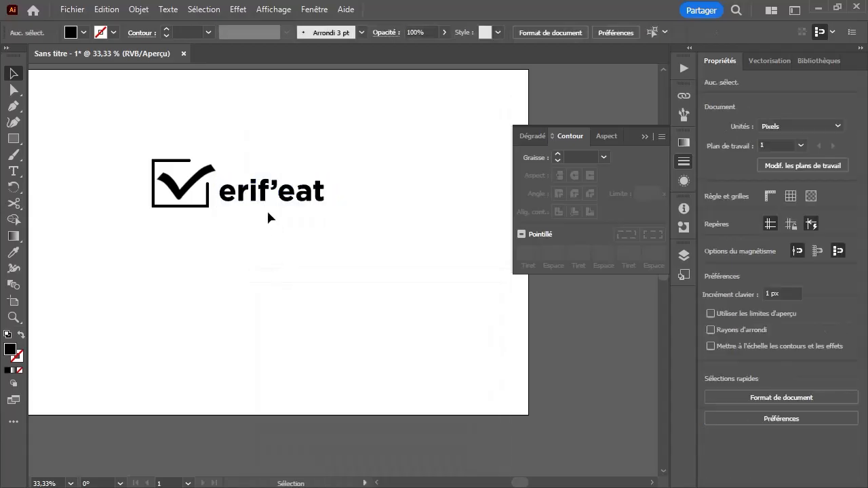